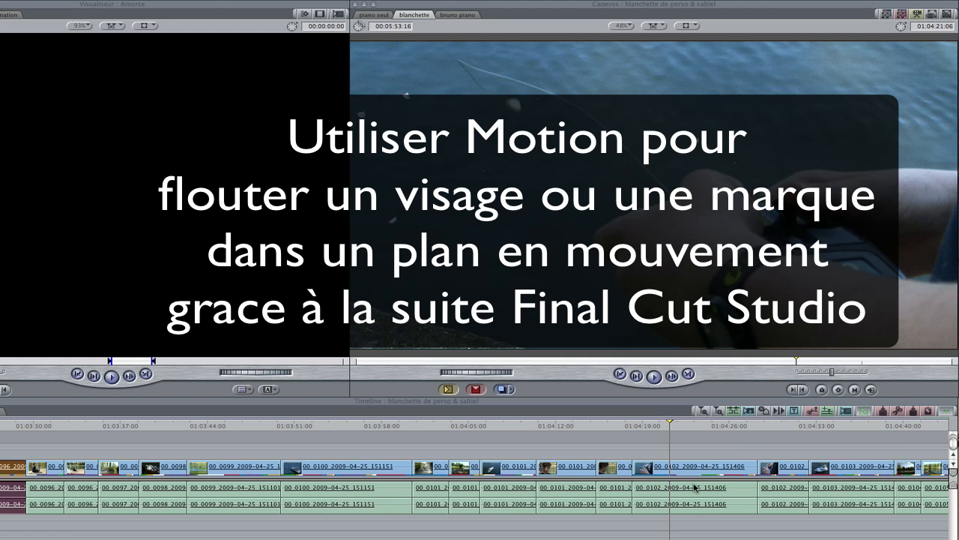
Send the clip 00_0102_2009-04-25_151406 to a Motion project named blanchette on the Desktop, with launching and embedding enabled
click(689, 464)
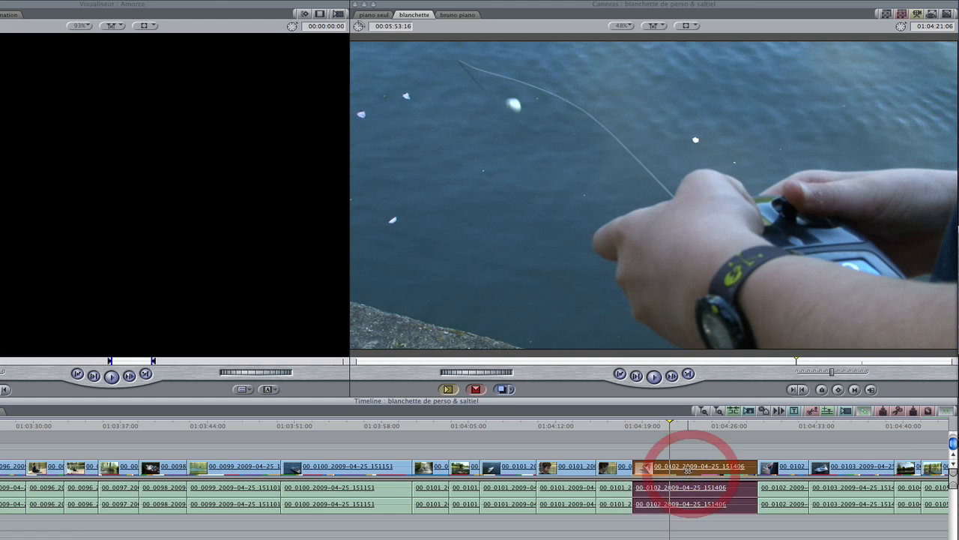
drag(670, 425, 639, 428)
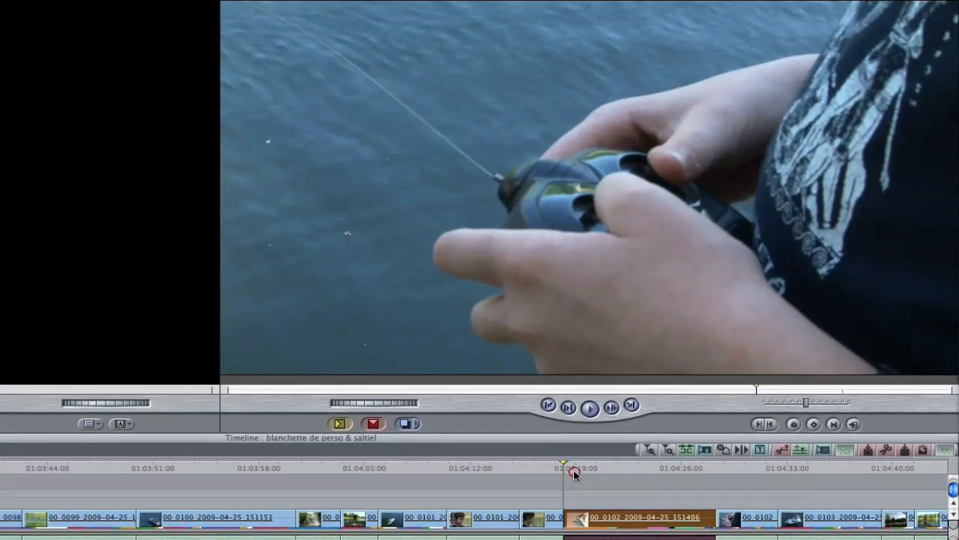
key(space)
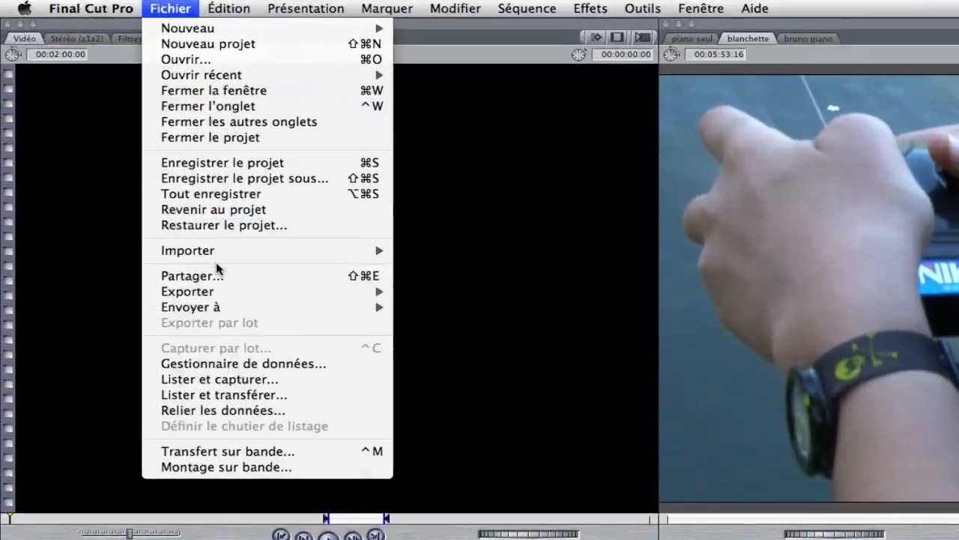
mouse_move(224, 309)
click(449, 309)
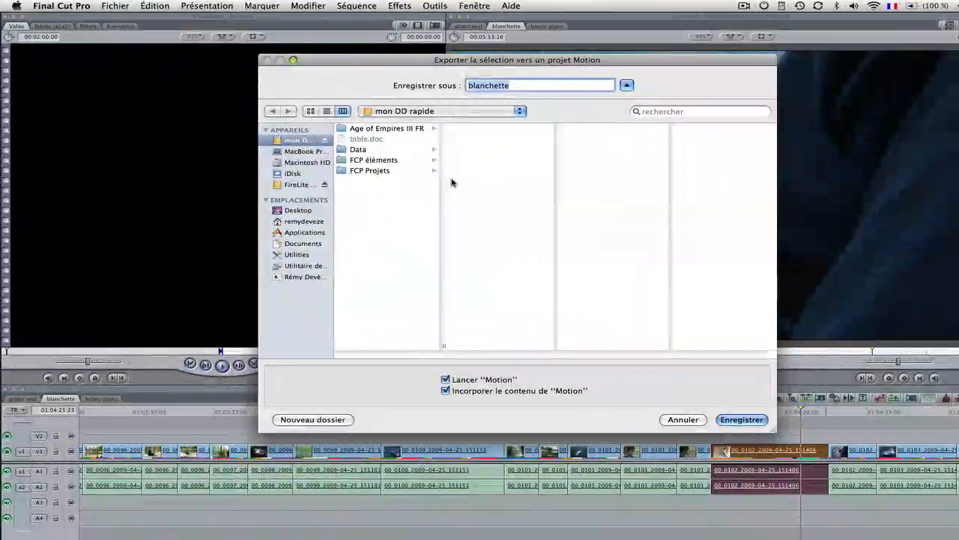
click(298, 211)
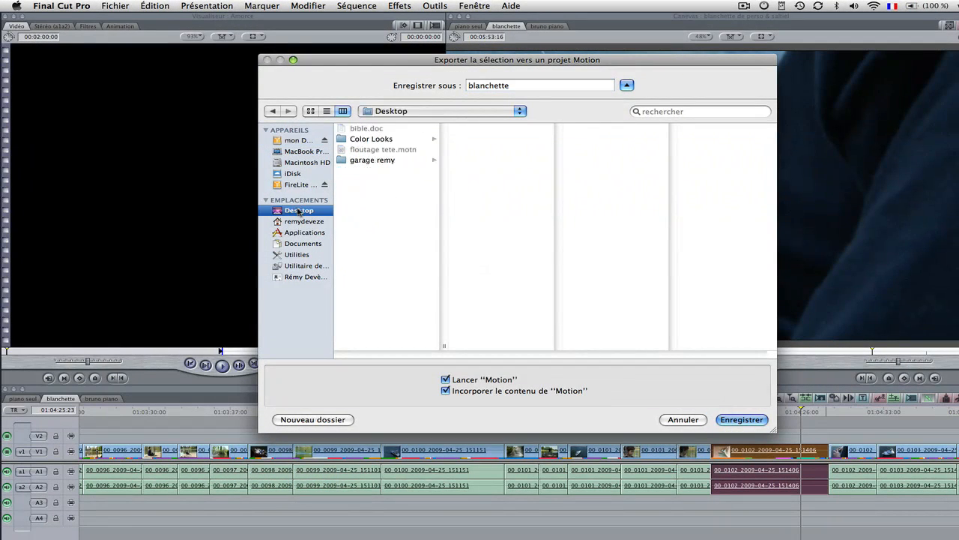
click(740, 419)
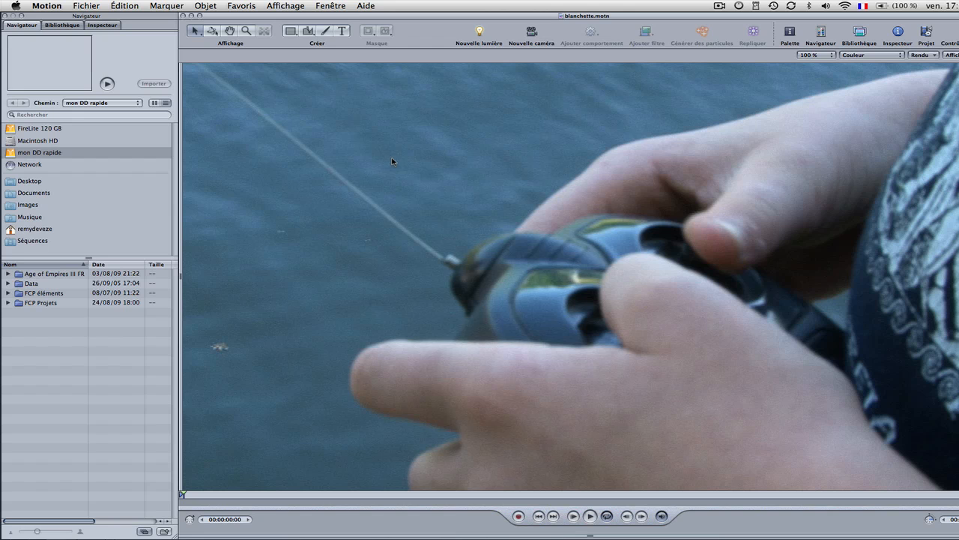
Show the project timeline, expand Group 1 and duplicate the clip 00_0102_2009-04-25_151406
key(F6)
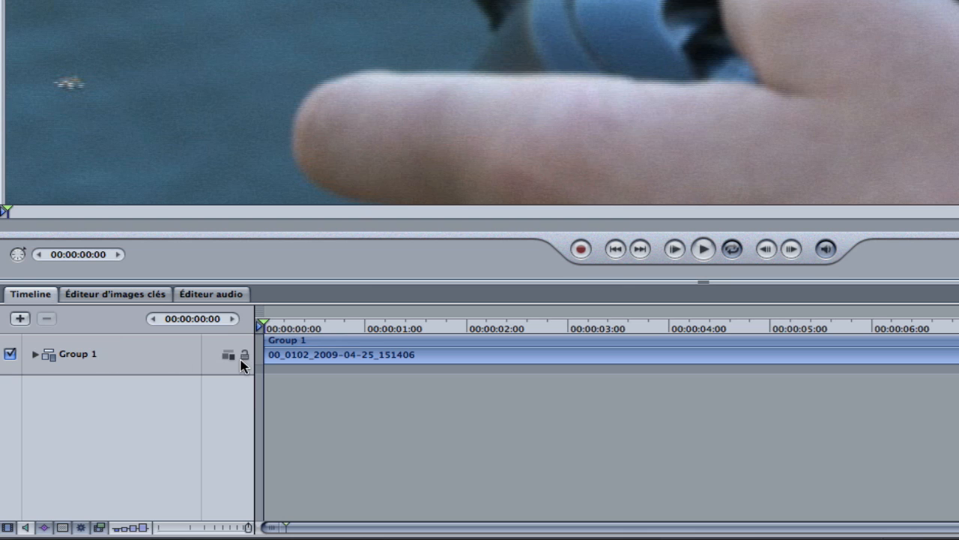
click(301, 353)
click(35, 354)
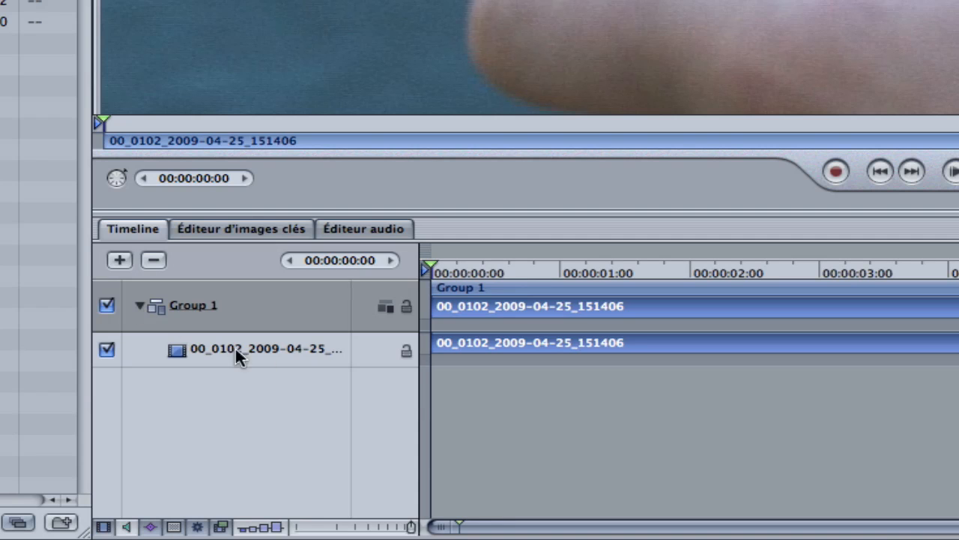
click(332, 357)
ctrl+click(284, 359)
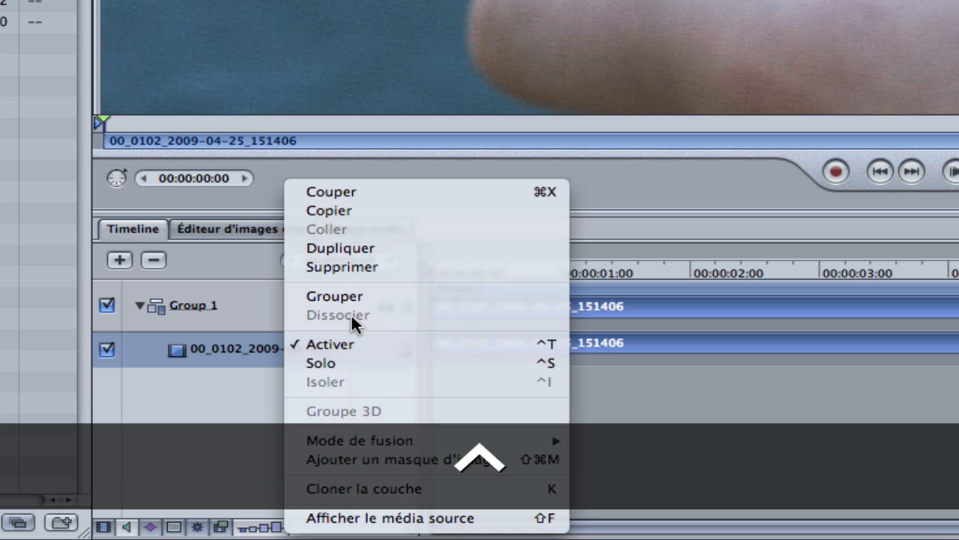
click(333, 257)
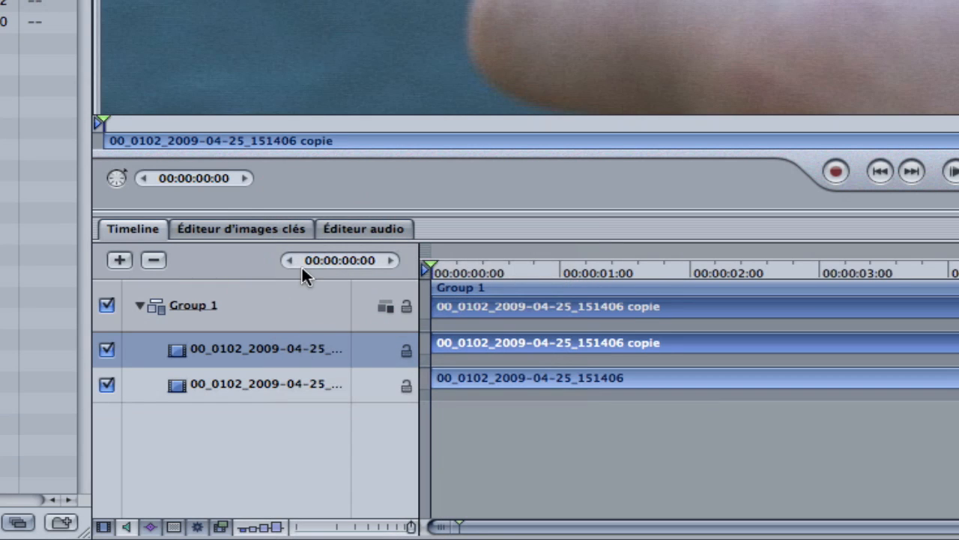
Draw a rectangular mask on the duplicated clip around the NIKKO logo of the remote control at 00:00:03:09
click(269, 385)
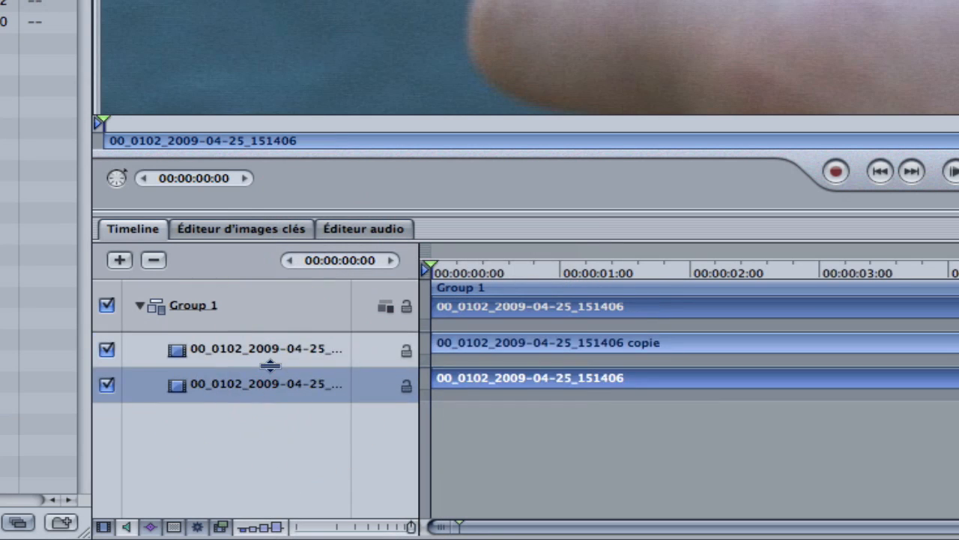
click(267, 357)
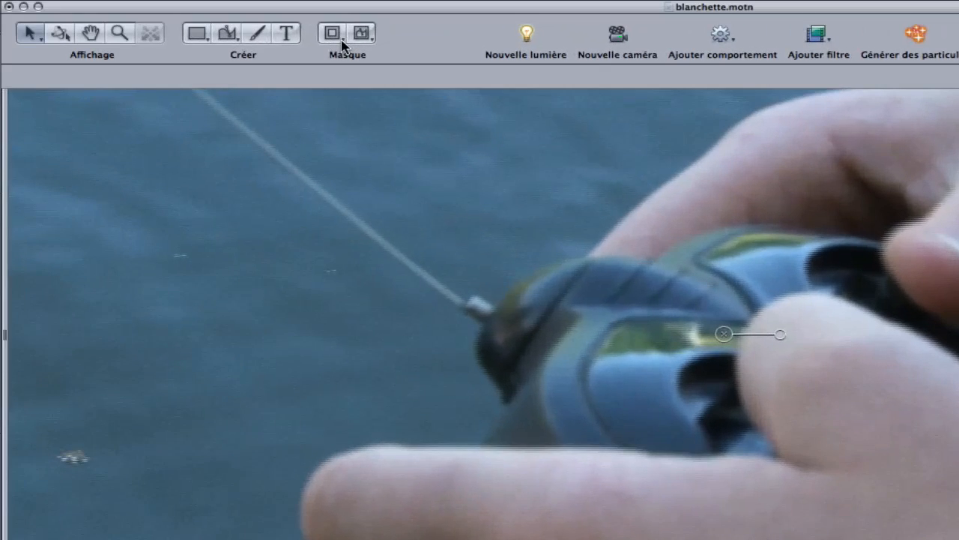
click(377, 10)
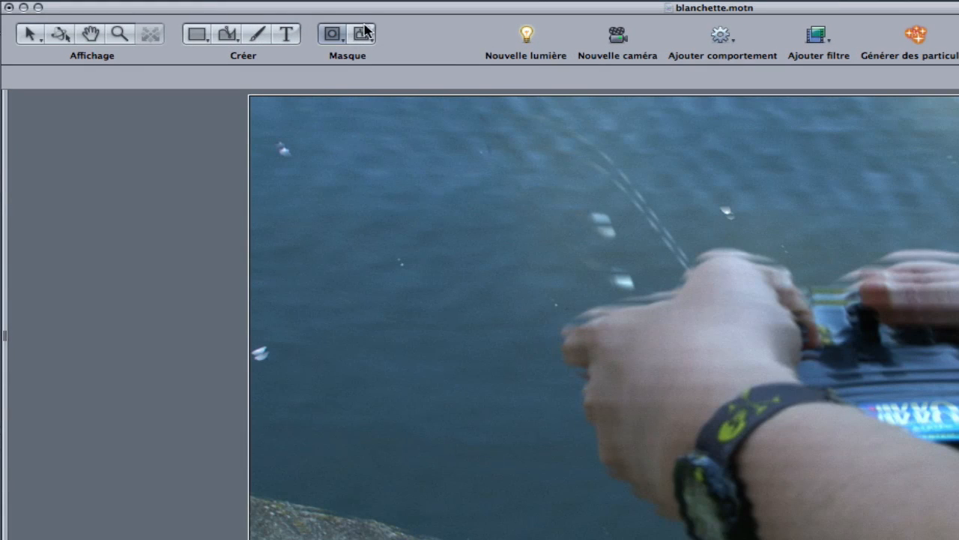
click(343, 37)
click(343, 38)
drag(339, 39, 335, 60)
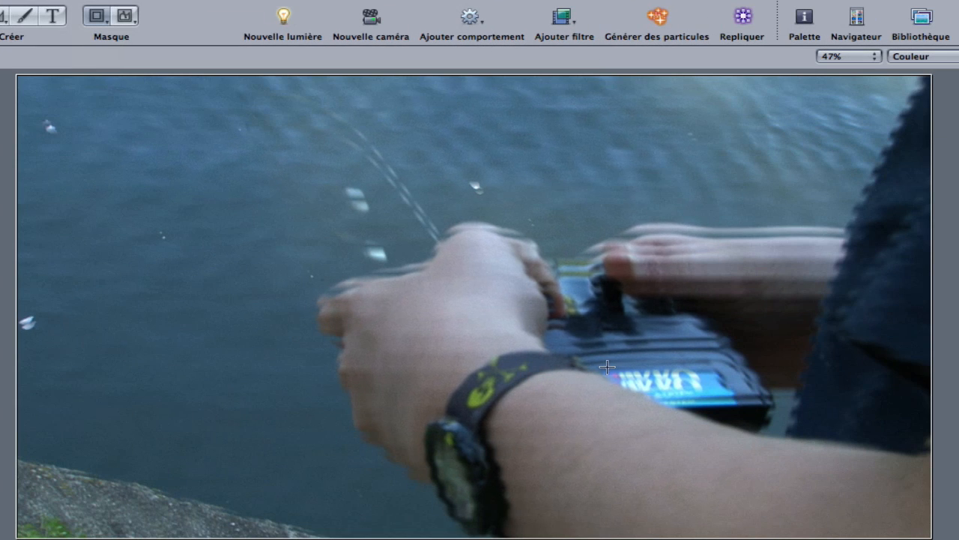
mouse_move(607, 367)
mouse_down()
mouse_move(712, 385)
mouse_move(742, 410)
mouse_up()
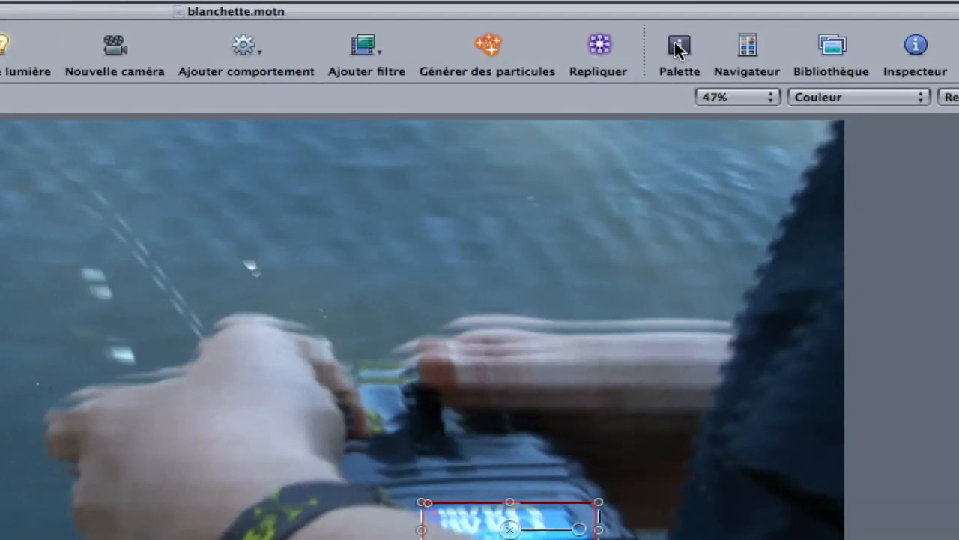
Hide the original clip and set the mask to Soustraire, inverted, with edge softness 47 and roundness 15
click(747, 20)
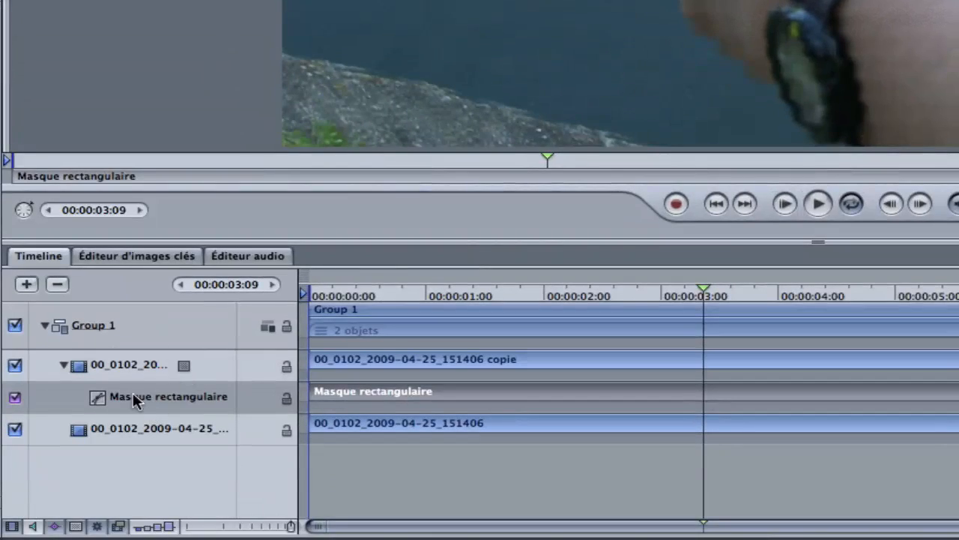
click(15, 430)
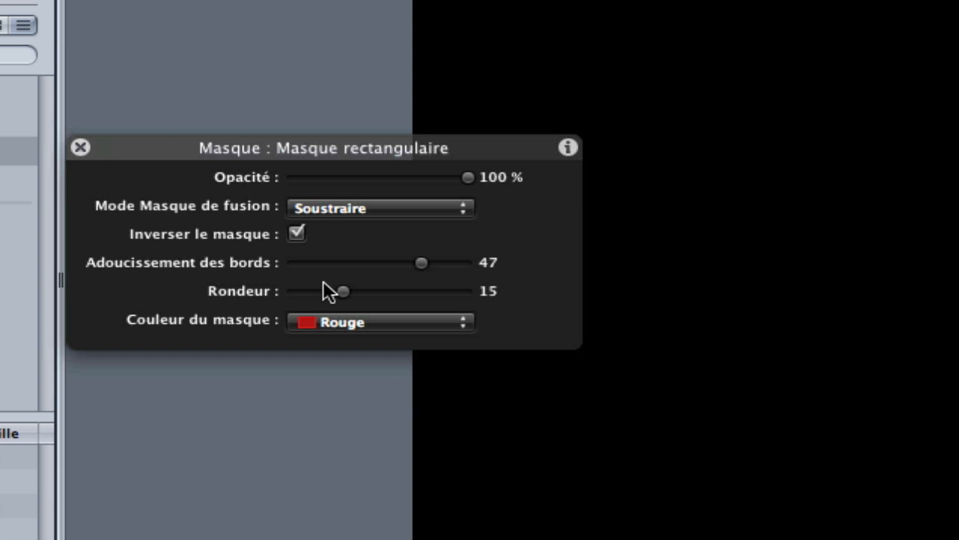
click(80, 147)
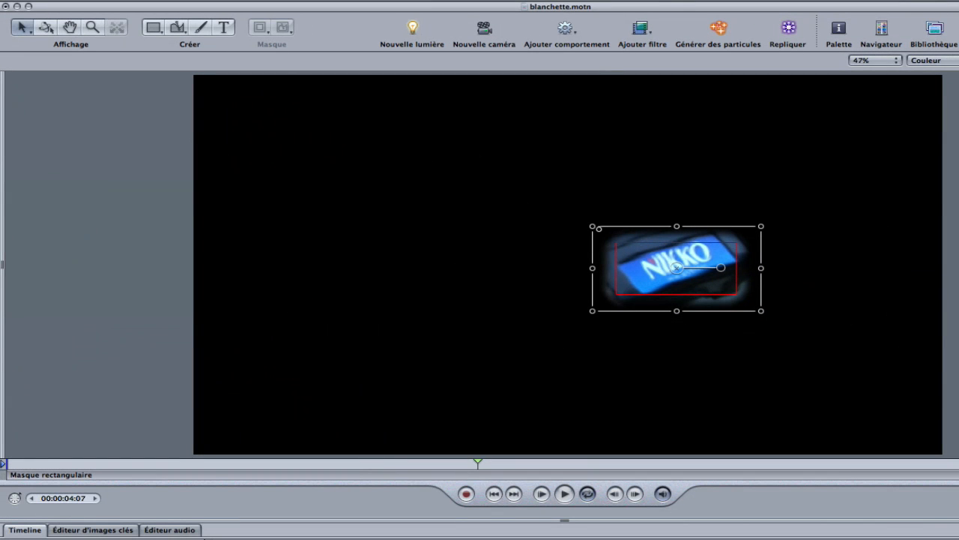
key(ctrl+t)
key(ctrl+t)
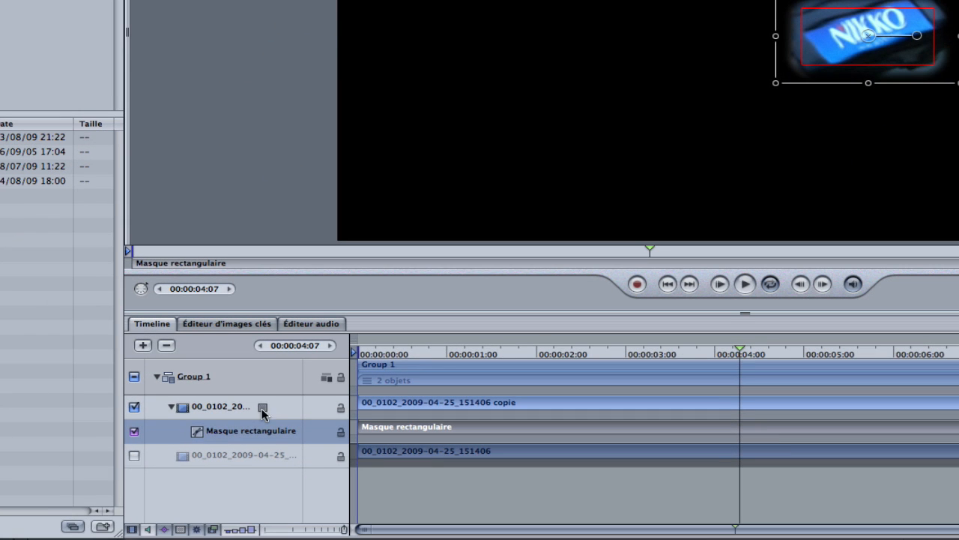
Apply the Pixeliser filter to the masked copy with a scale of 21, and make the original clip visible again
click(236, 409)
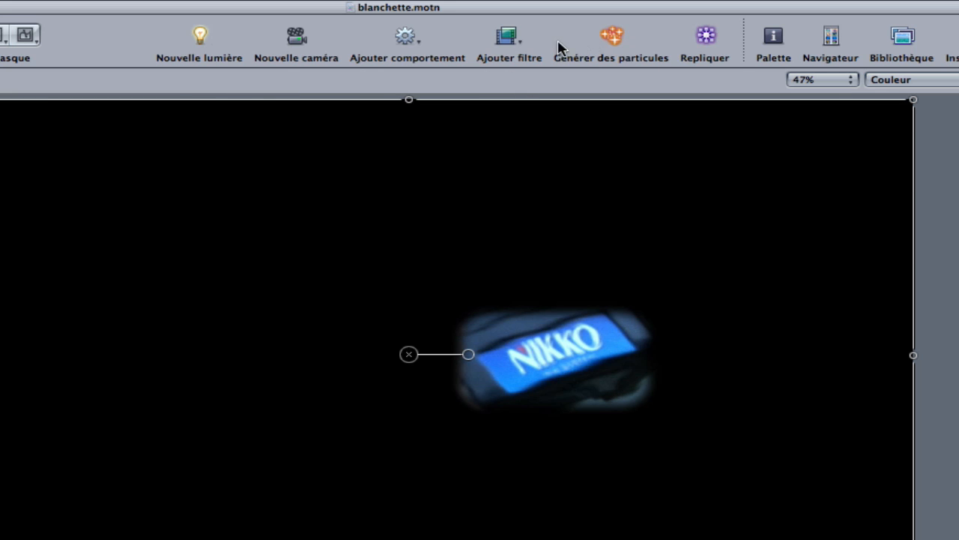
click(521, 47)
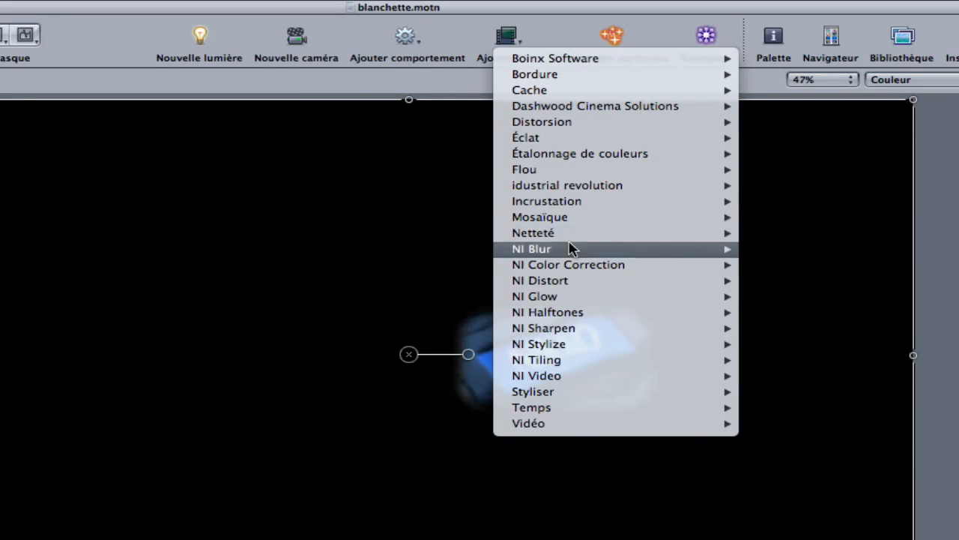
mouse_move(564, 249)
mouse_move(621, 390)
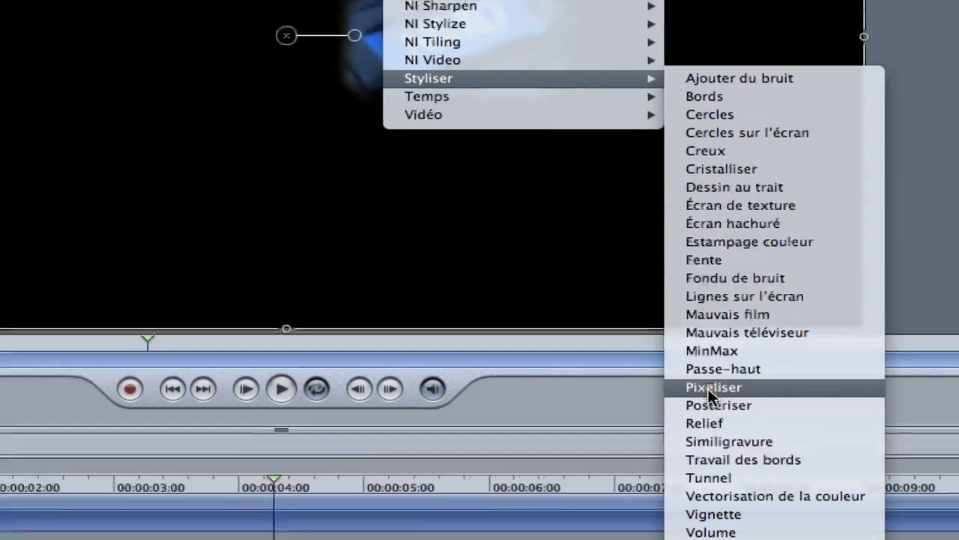
click(724, 350)
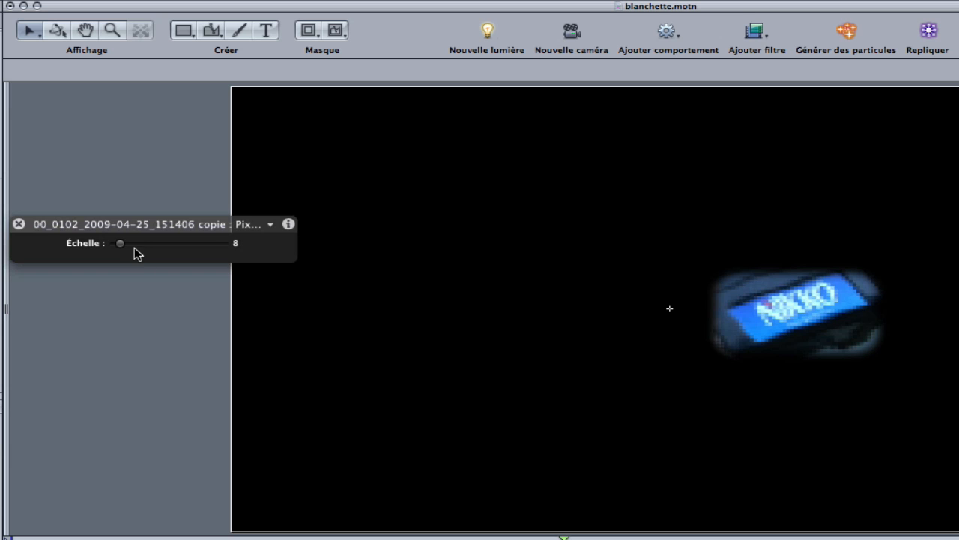
mouse_move(120, 244)
mouse_down()
mouse_move(146, 247)
mouse_move(138, 249)
mouse_up()
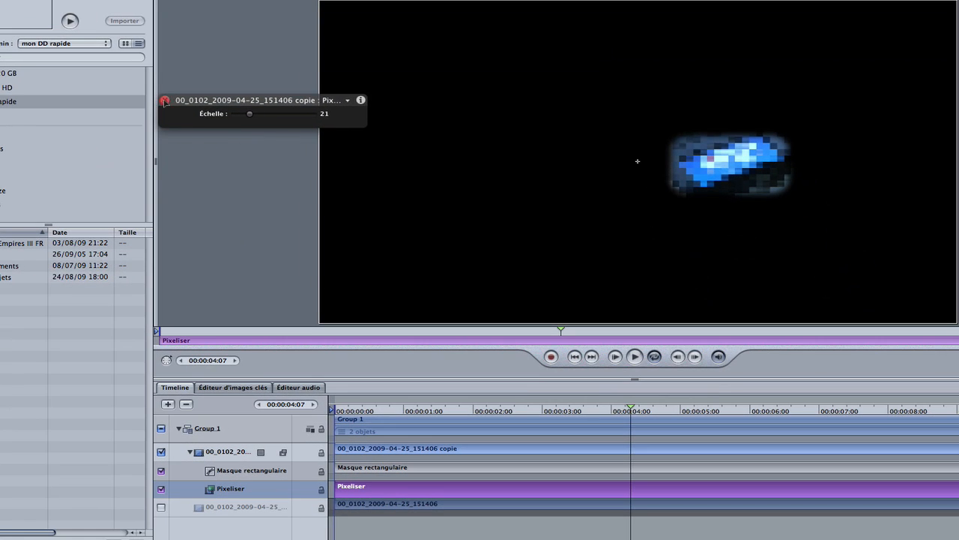
click(164, 100)
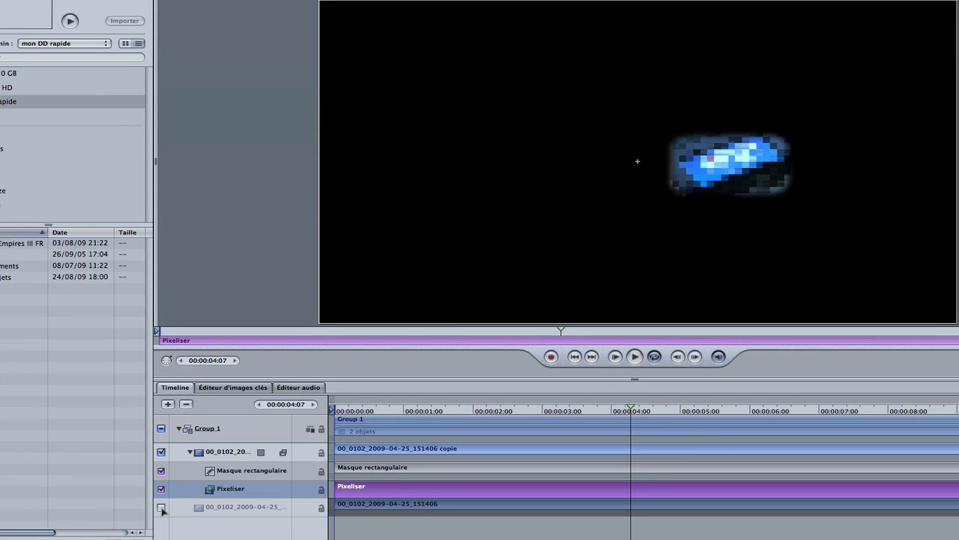
click(161, 508)
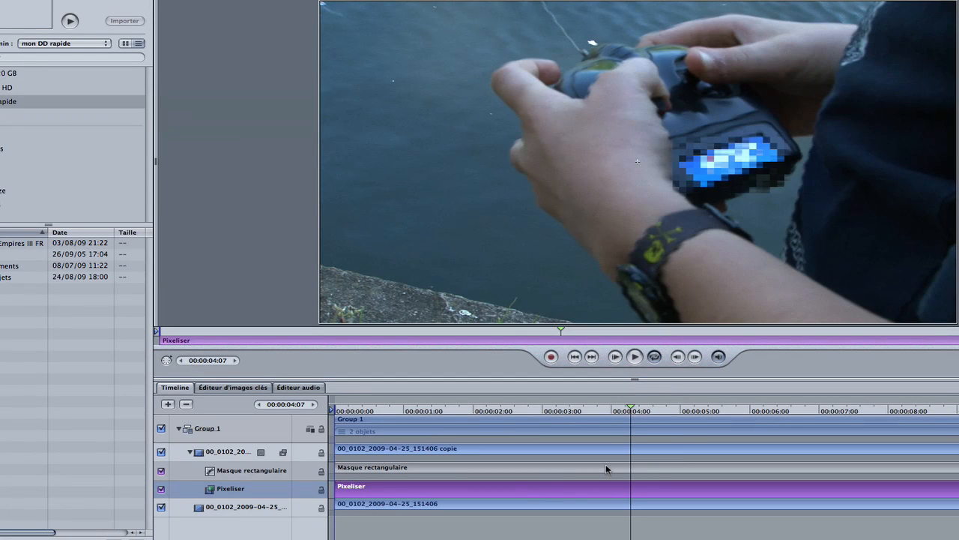
At 00:00:03:09, turn on animation recording and move the rectangular mask over the NIKKO logo
drag(629, 409, 561, 410)
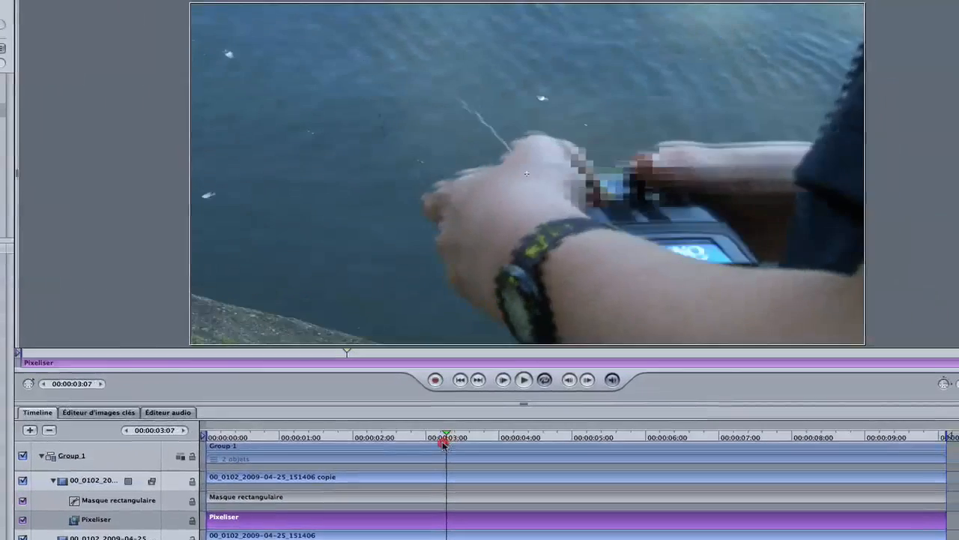
drag(444, 444, 453, 445)
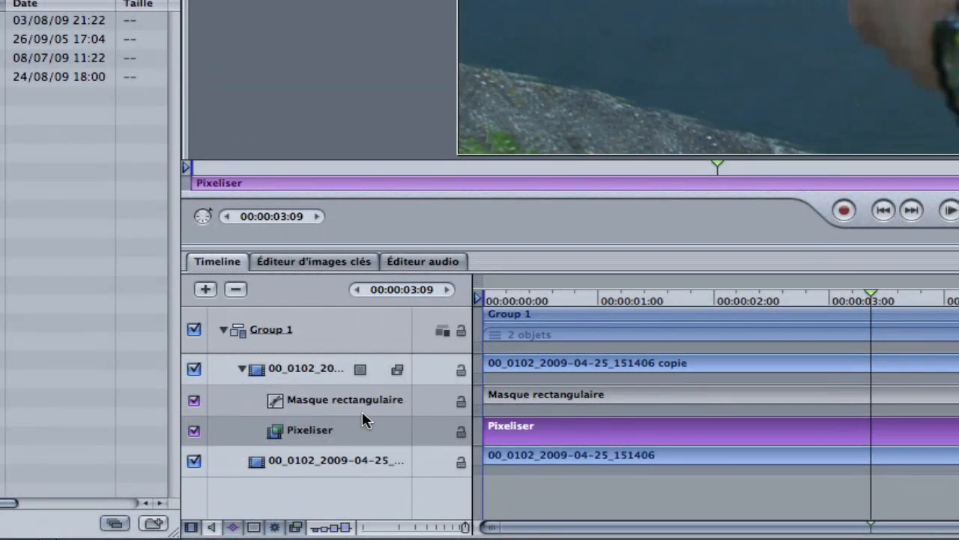
click(360, 404)
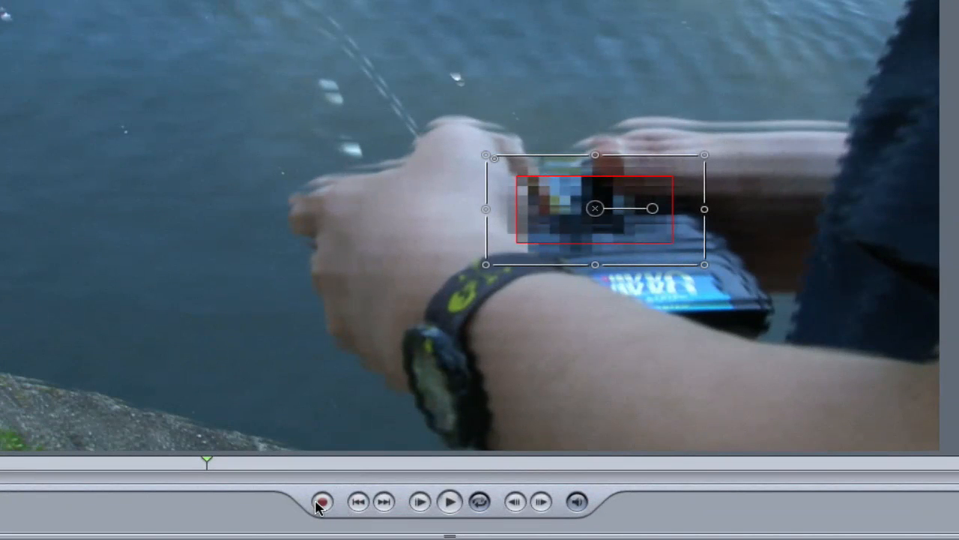
click(321, 503)
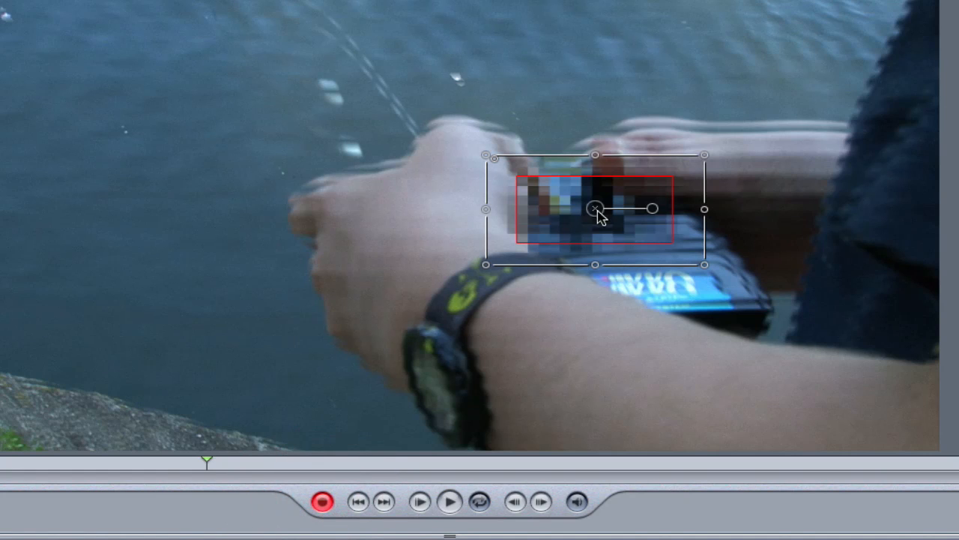
drag(664, 260, 739, 332)
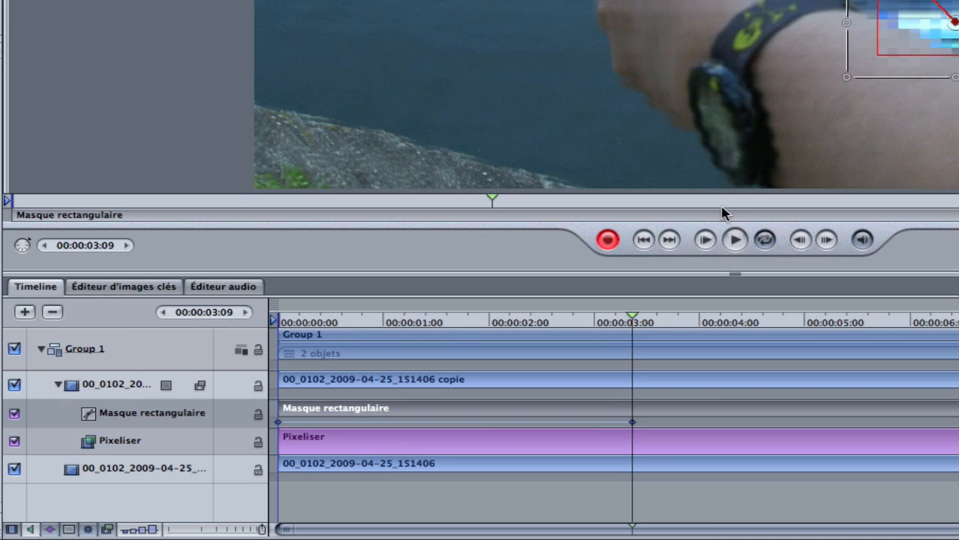
Delete the mask's position keyframe at the start of the timeline and return to the keyframe at 00:00:03:09
drag(631, 318, 284, 339)
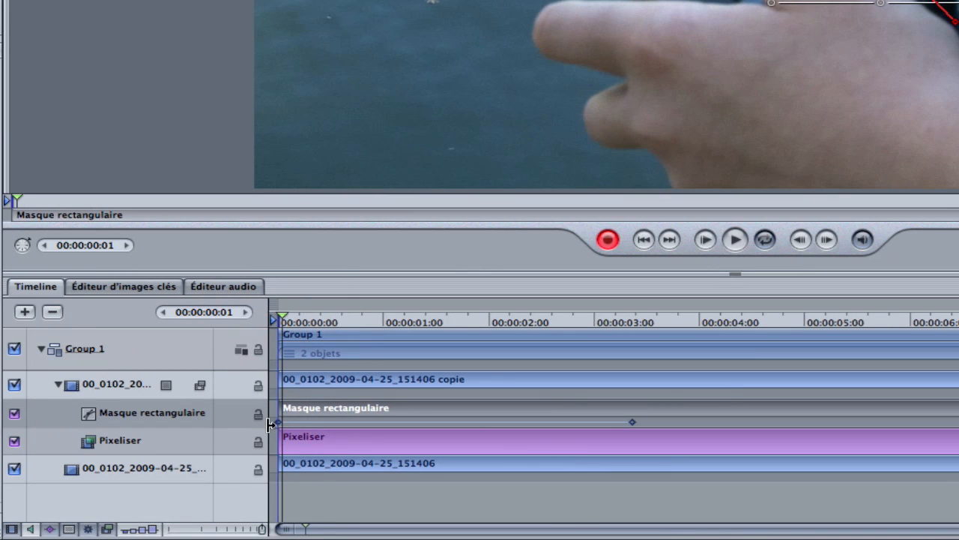
right_click(277, 422)
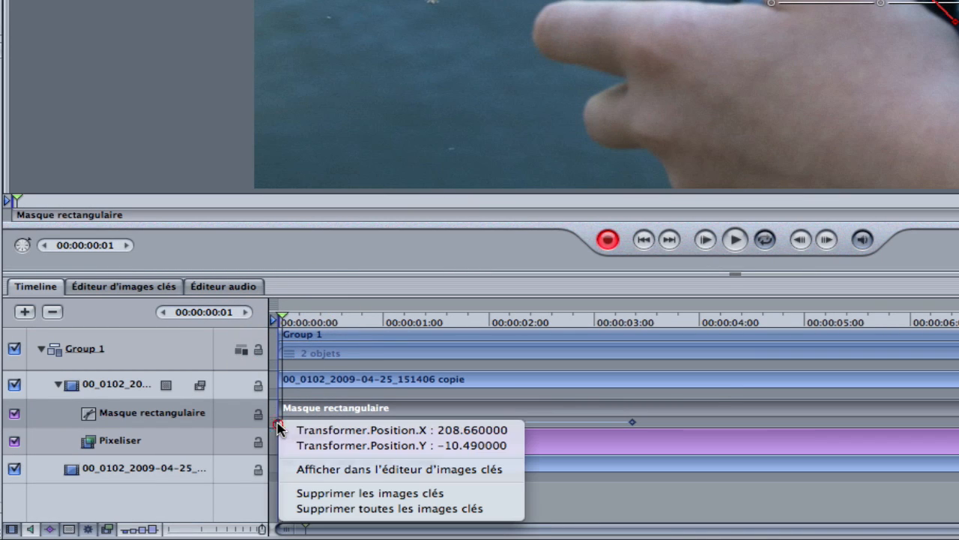
click(380, 492)
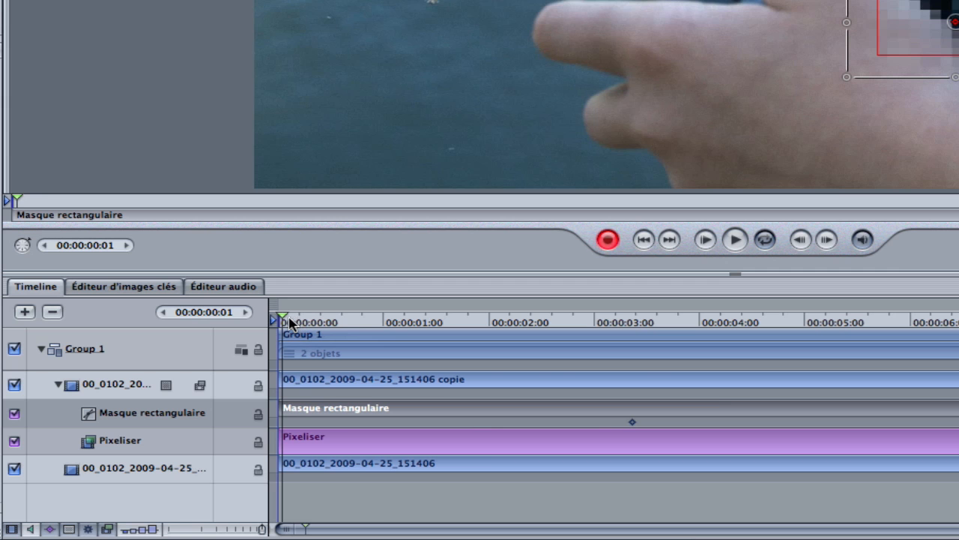
drag(290, 323, 629, 358)
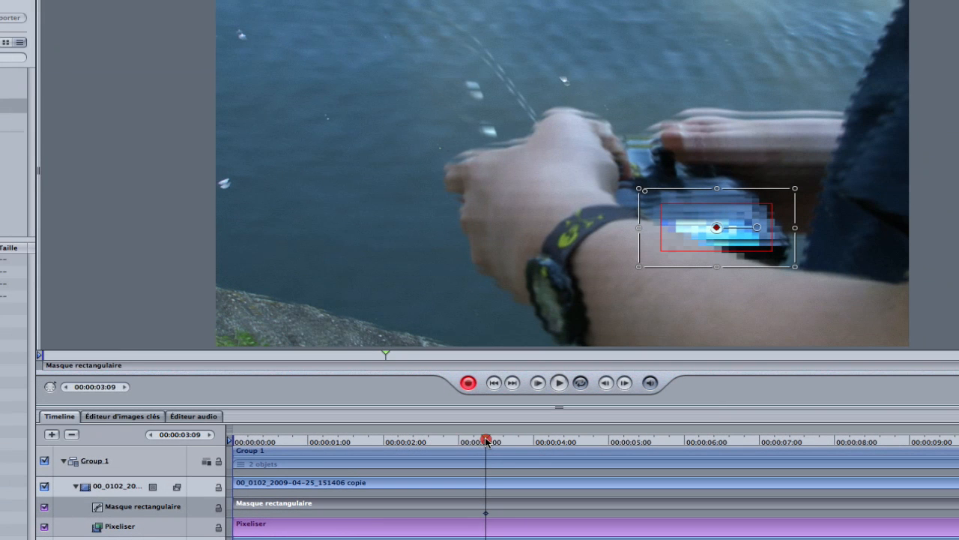
Reposition the rectangular mask over the NIKKO logo at 00:00:03:15 and again at 00:00:03:24, recording a keyframe at each frame
mouse_move(487, 442)
mouse_down()
mouse_move(471, 443)
mouse_move(504, 448)
mouse_up()
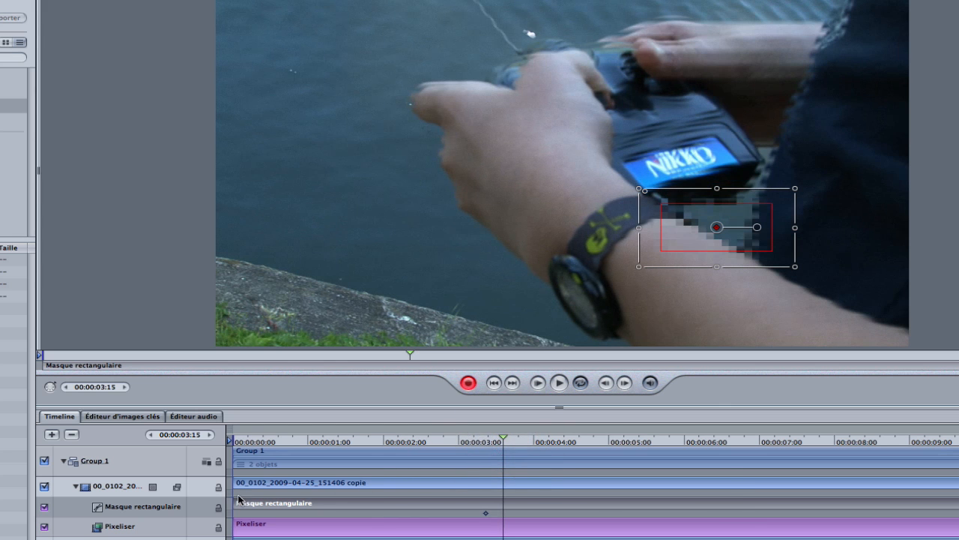
click(158, 510)
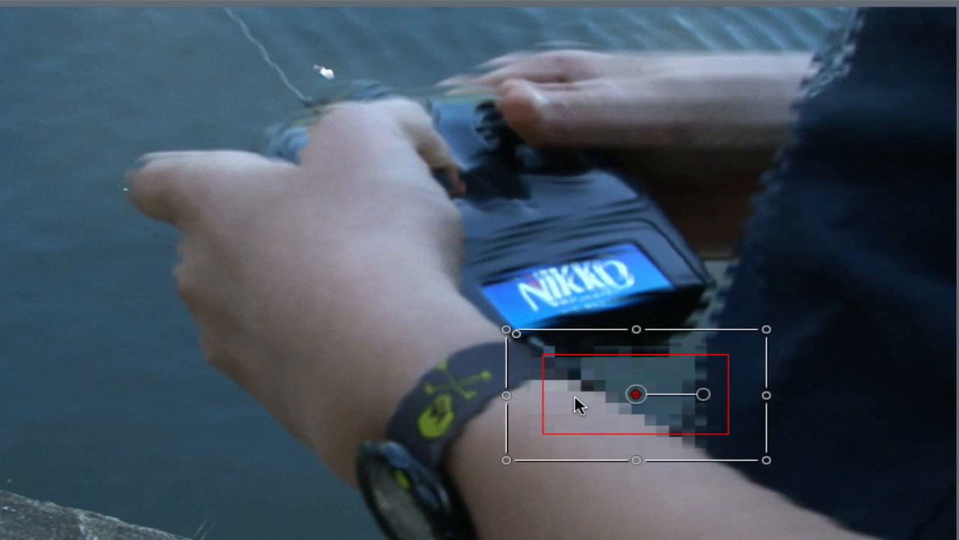
drag(571, 393, 535, 299)
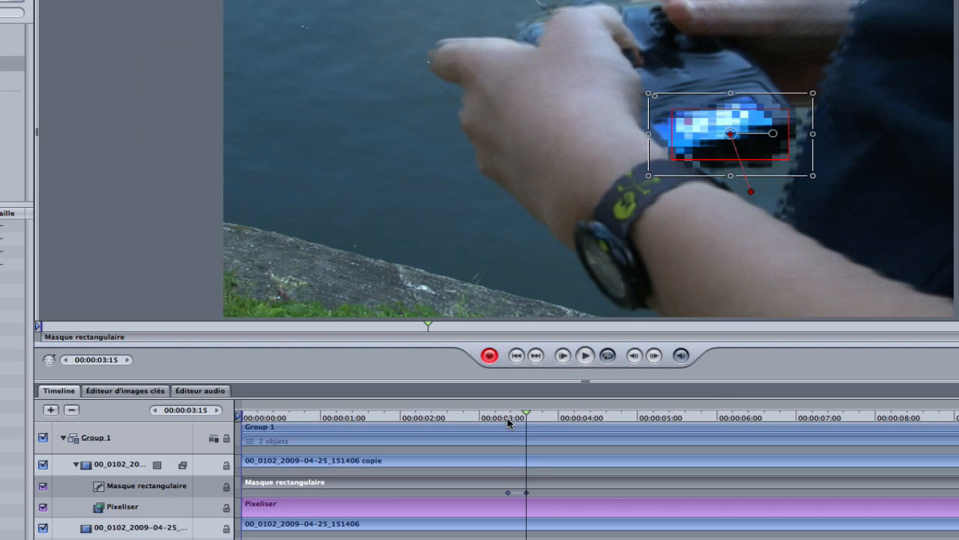
drag(527, 417, 559, 416)
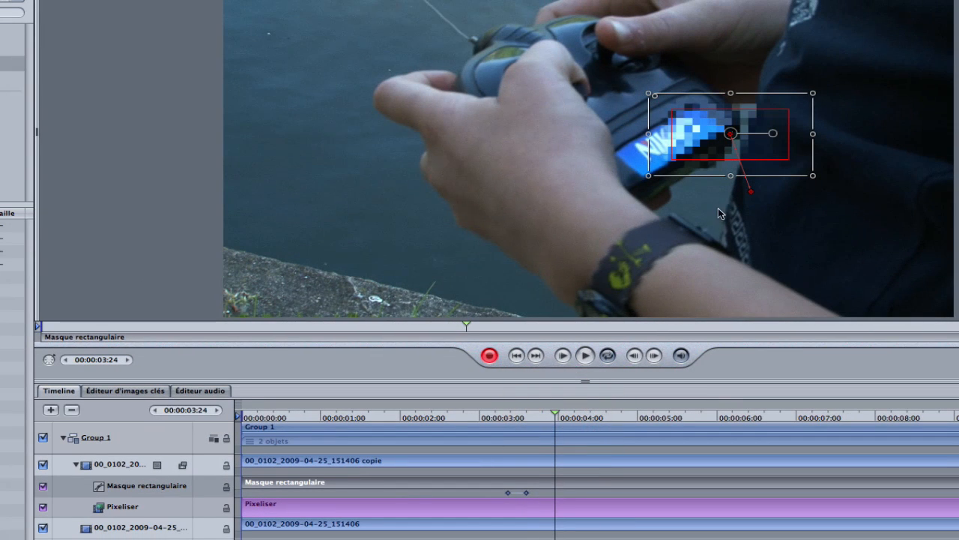
drag(681, 147, 632, 155)
Keyframe the rectangular mask over the logo at about 00:00:04:15 and about 00:00:05:03
drag(560, 416, 591, 414)
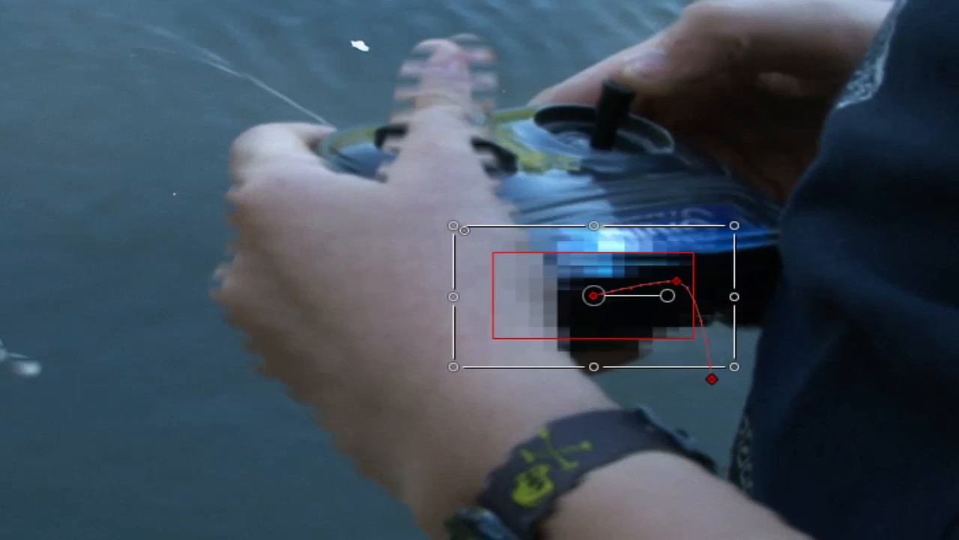
drag(548, 316, 780, 293)
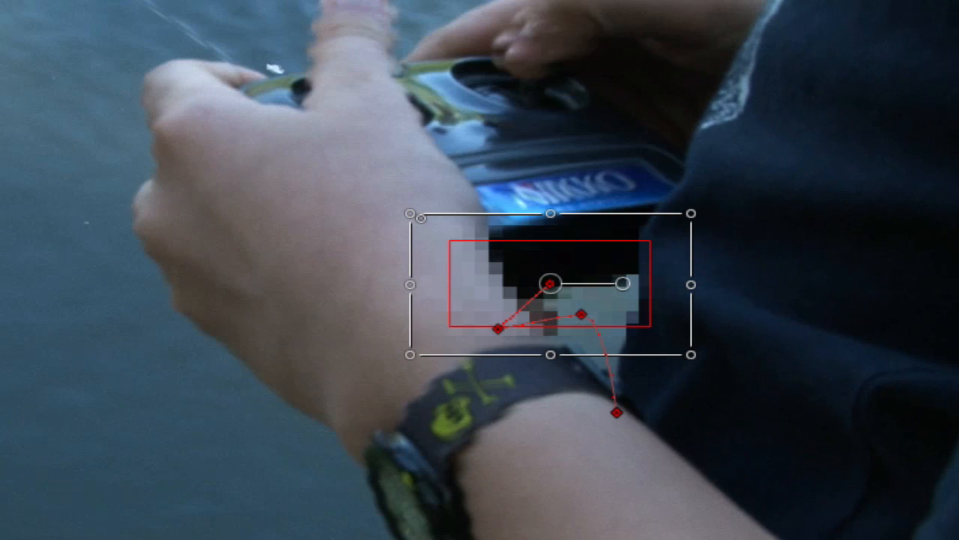
drag(466, 296, 480, 221)
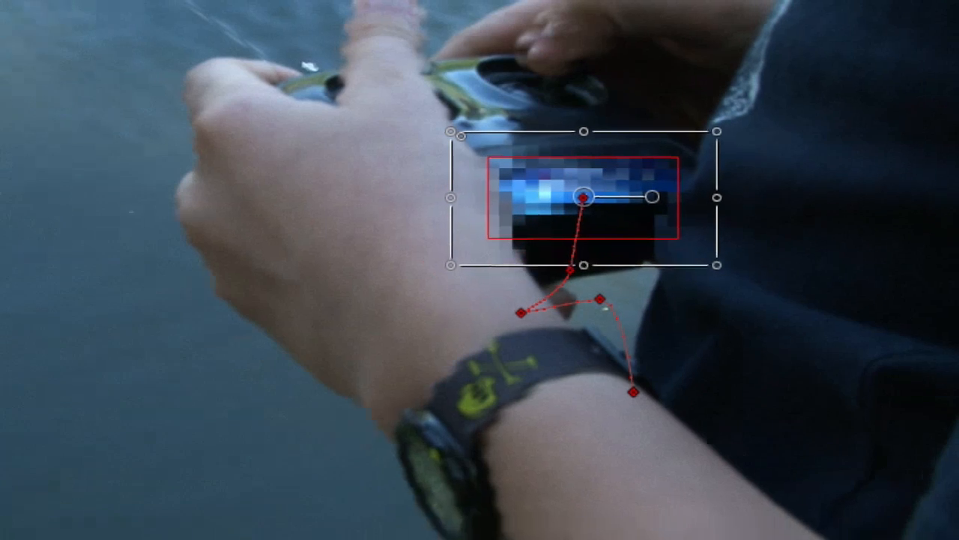
Move the mask back onto the logo at 00:00:05:19 and at about 00:00:06:14 to extend its motion path
drag(677, 435, 719, 438)
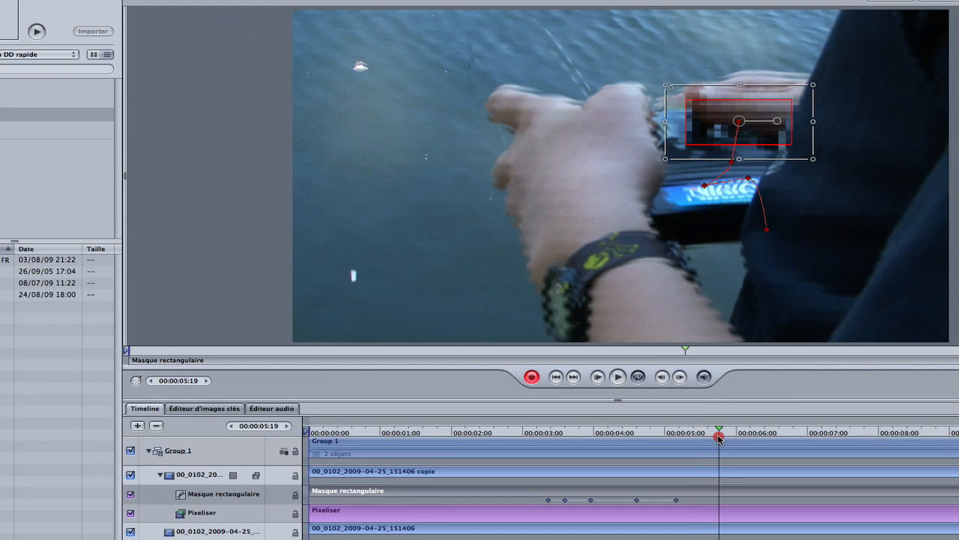
drag(705, 144, 689, 213)
drag(686, 216, 679, 223)
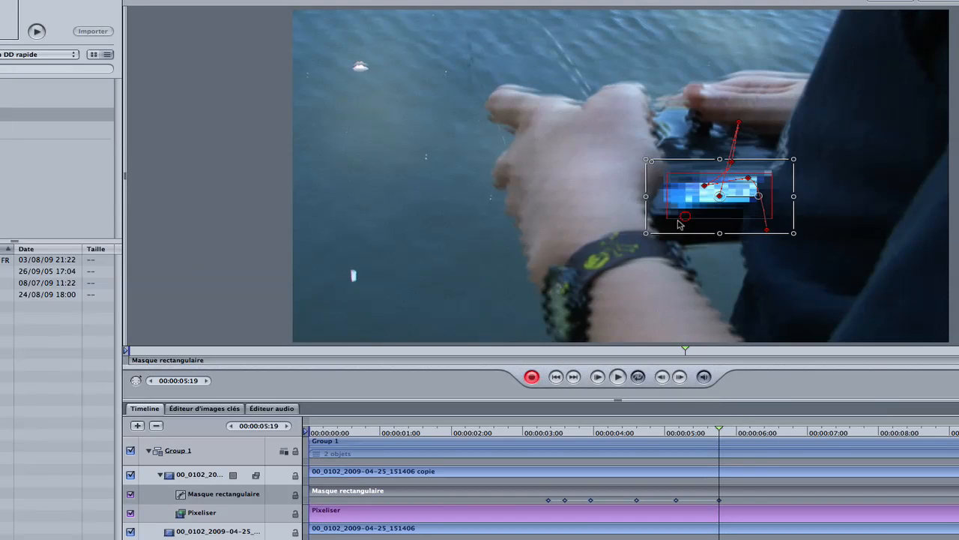
drag(725, 435, 776, 440)
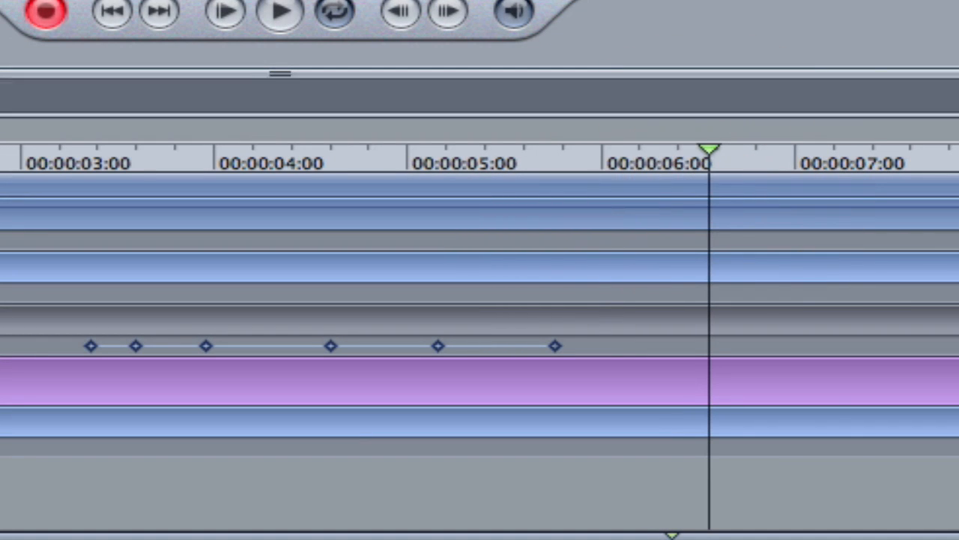
drag(449, 367, 351, 432)
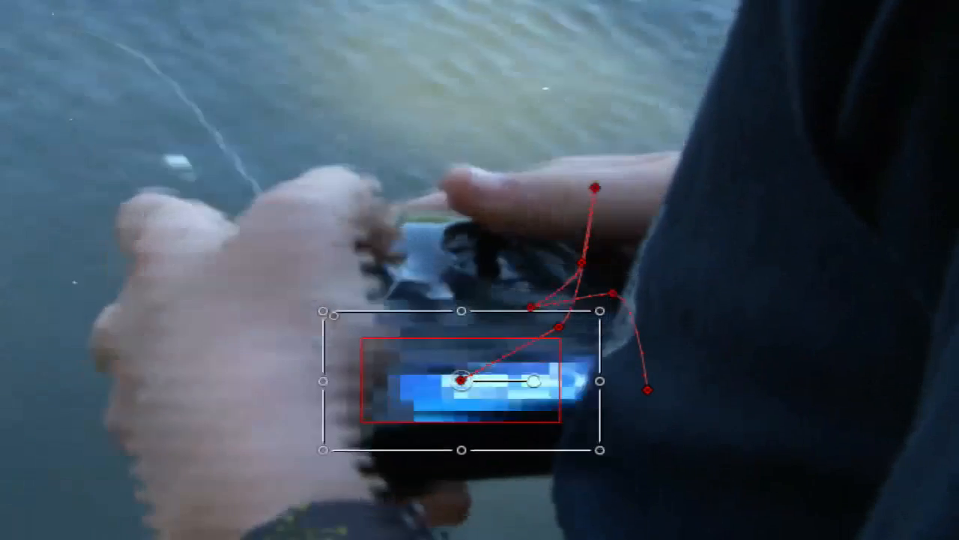
Align the mask with the logo at 00:00:07:02, 00:00:07:10 and 00:00:07:22, recording a position keyframe at each frame
drag(789, 509, 808, 452)
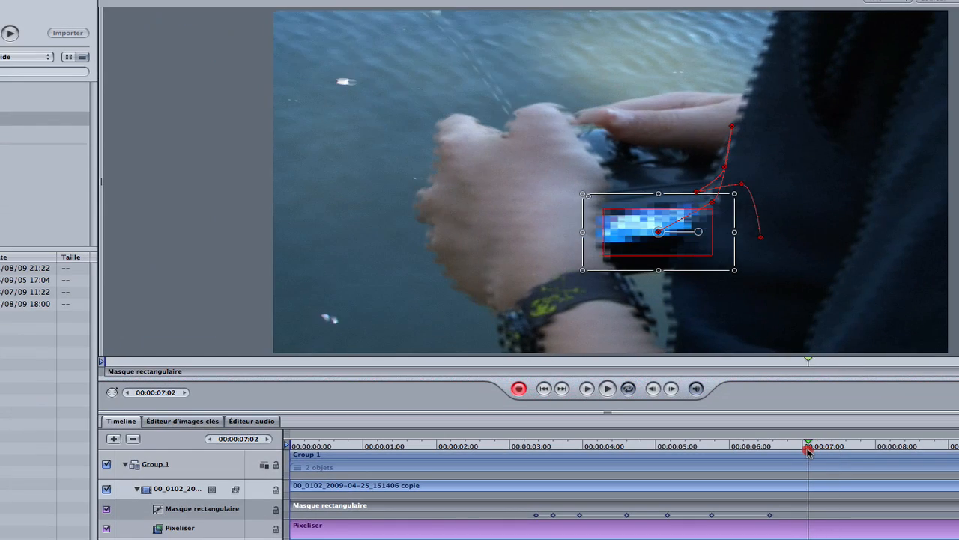
drag(650, 249, 638, 246)
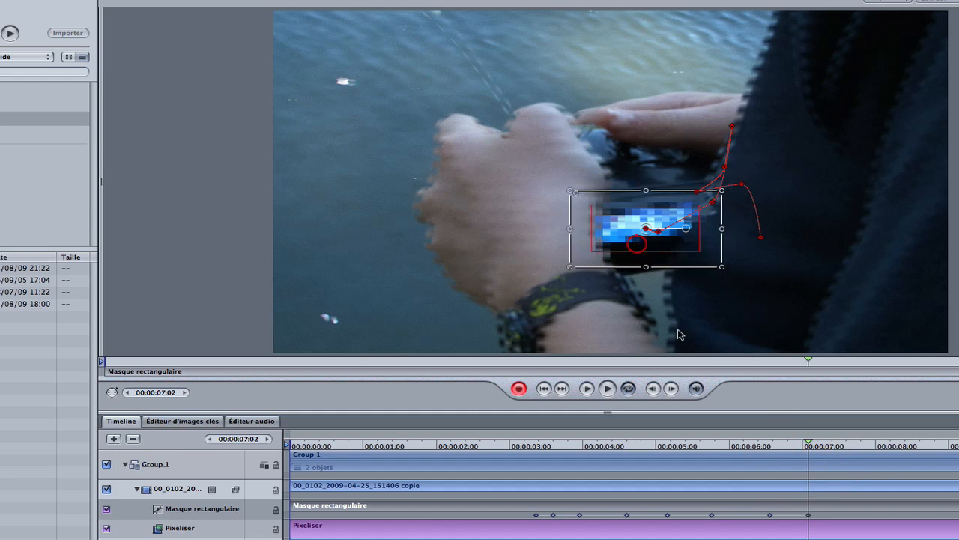
drag(817, 447, 834, 447)
drag(619, 235, 477, 163)
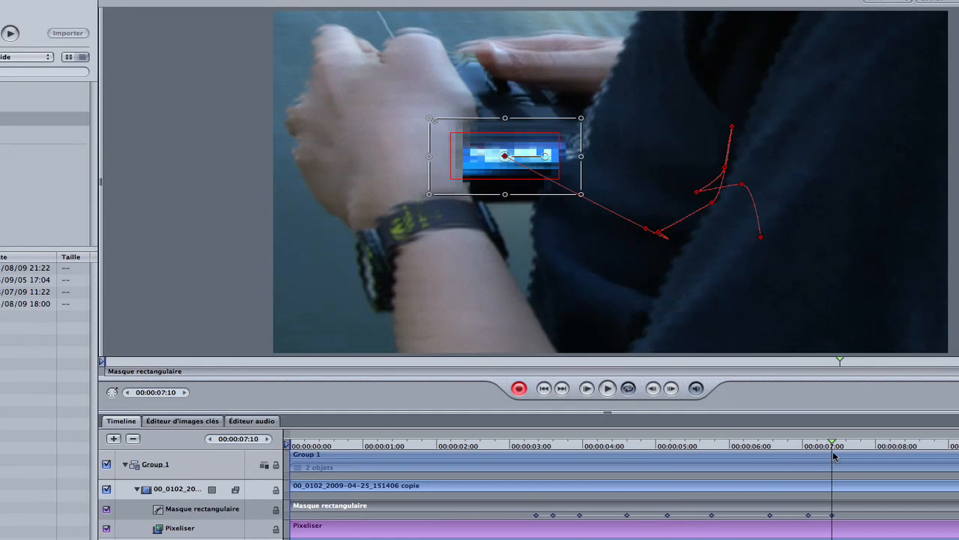
drag(834, 447, 867, 447)
drag(476, 185, 541, 247)
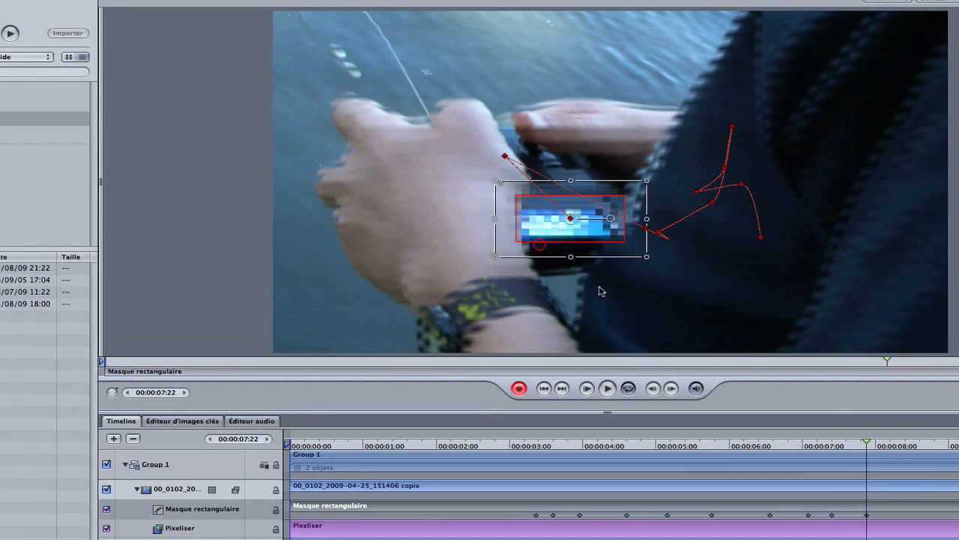
Keyframe the mask's position over the logo at 00:00:08:07 and 00:00:08:19
drag(867, 437, 895, 445)
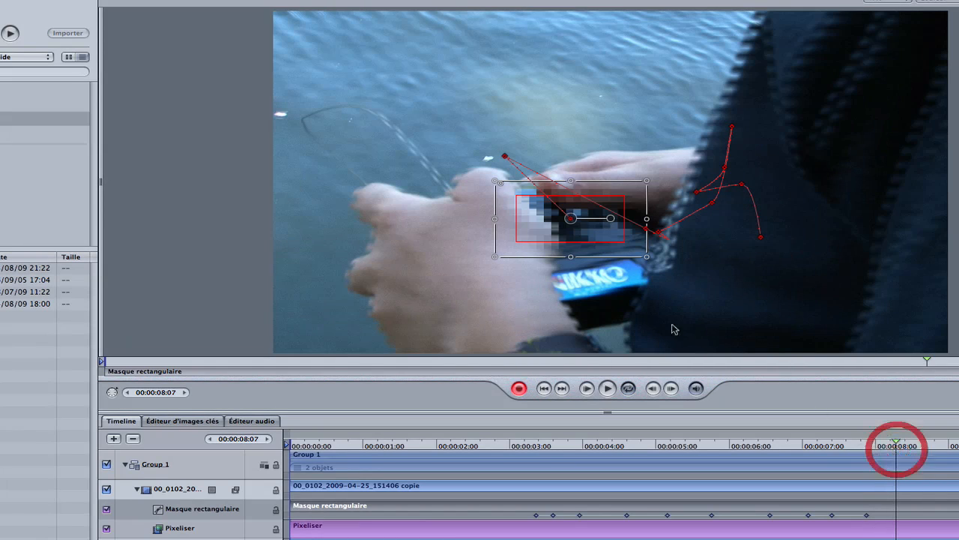
drag(578, 249, 604, 315)
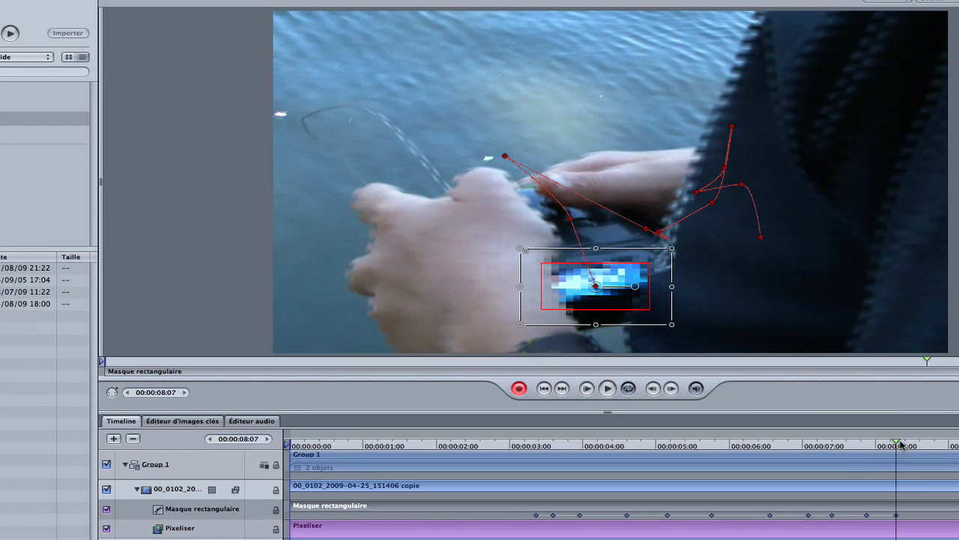
drag(902, 446, 932, 445)
click(541, 258)
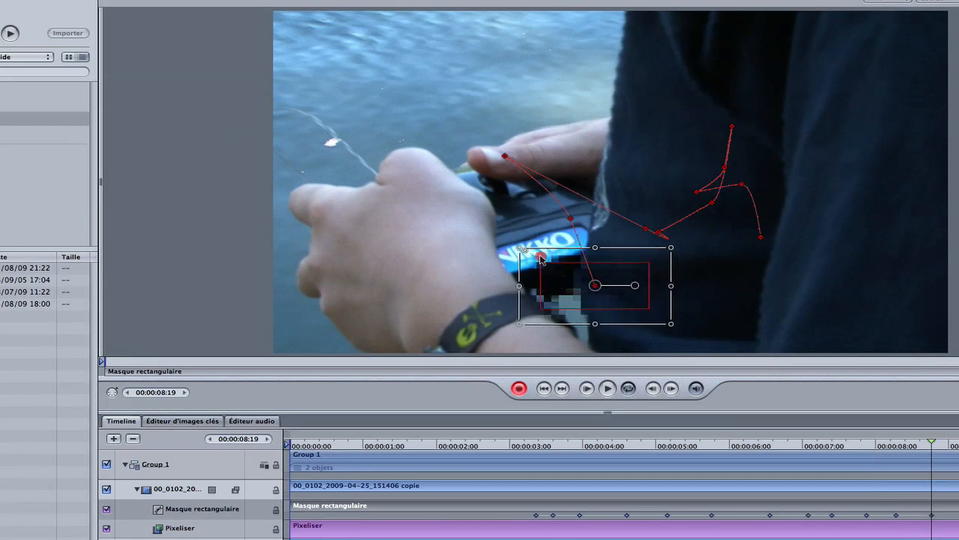
drag(541, 258, 488, 219)
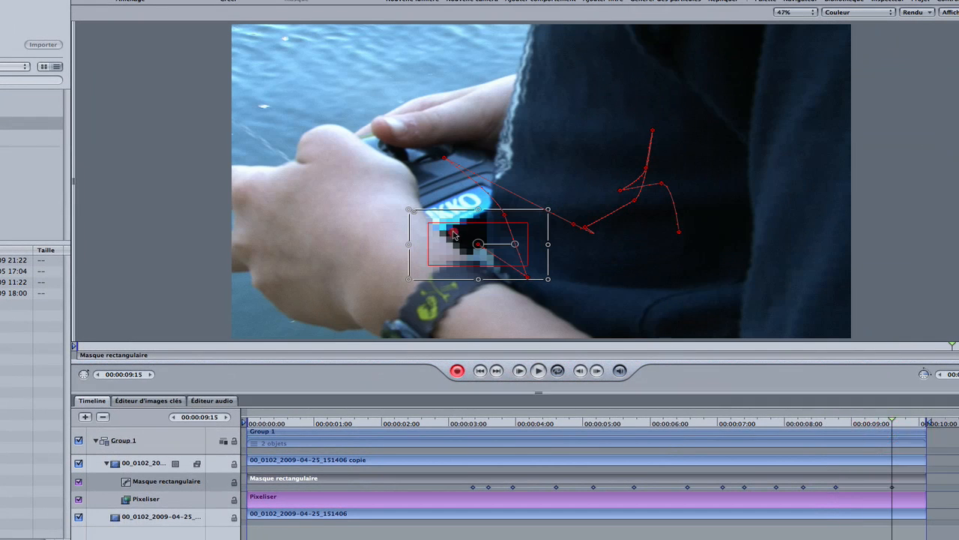
Place the mask over the logo at 00:00:09:15 and at the end of the clip, 00:00:10:02
drag(453, 237, 438, 202)
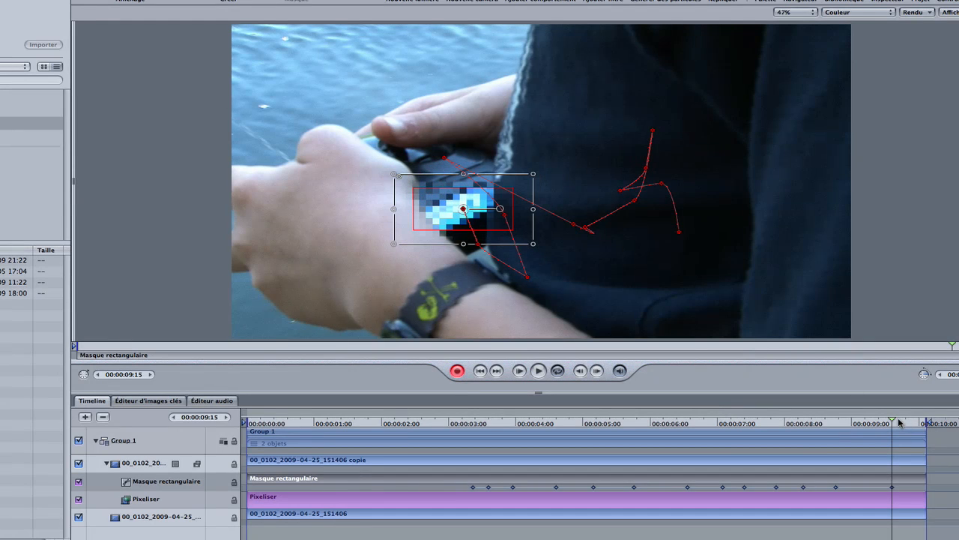
drag(900, 423, 926, 425)
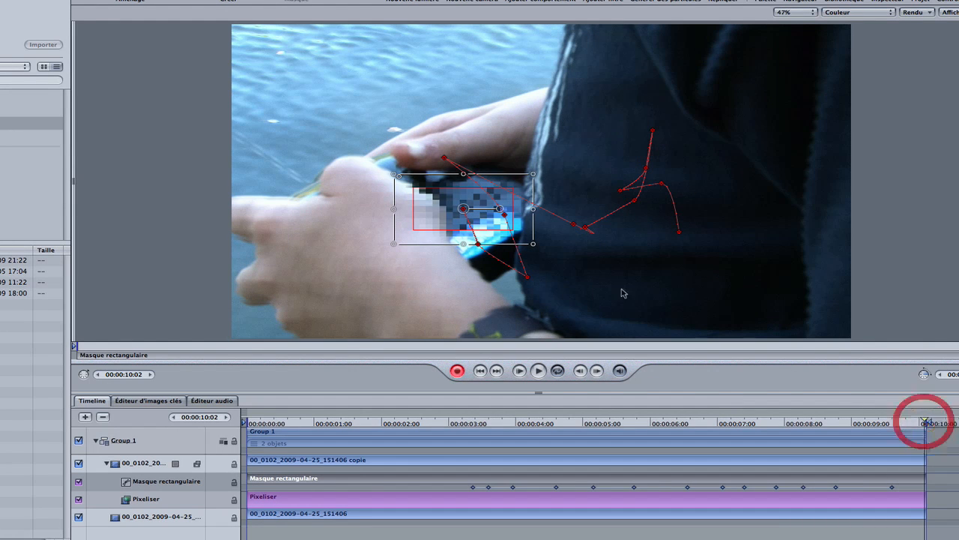
drag(442, 209, 455, 244)
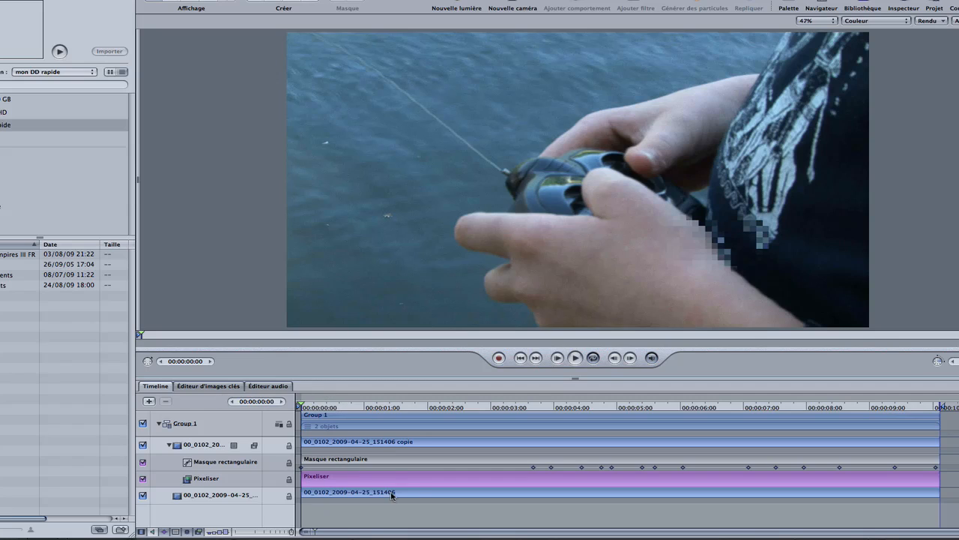
Save the Motion project, then switch to Final Cut Pro and render the blanchette.motn clip in the blanchette sequence
key(super+s)
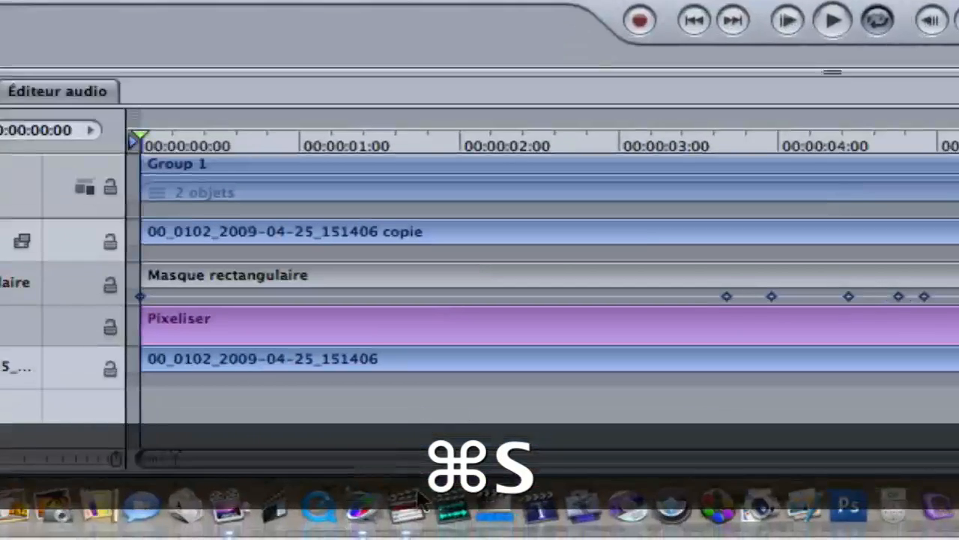
click(415, 509)
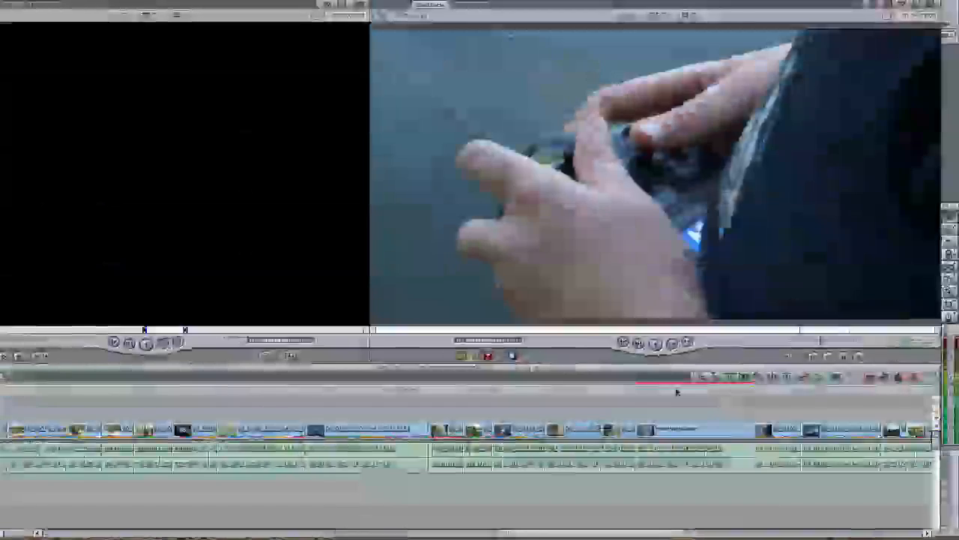
click(661, 390)
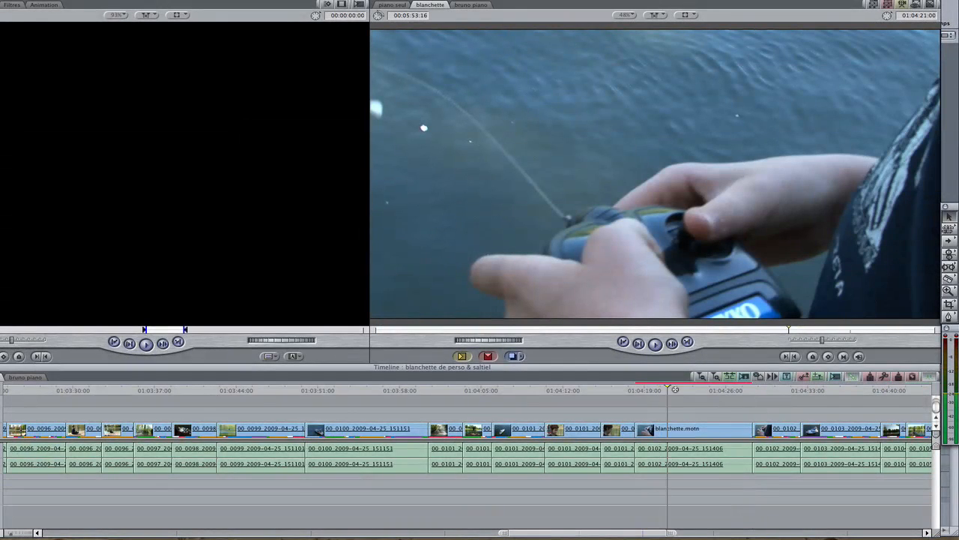
key(super+r)
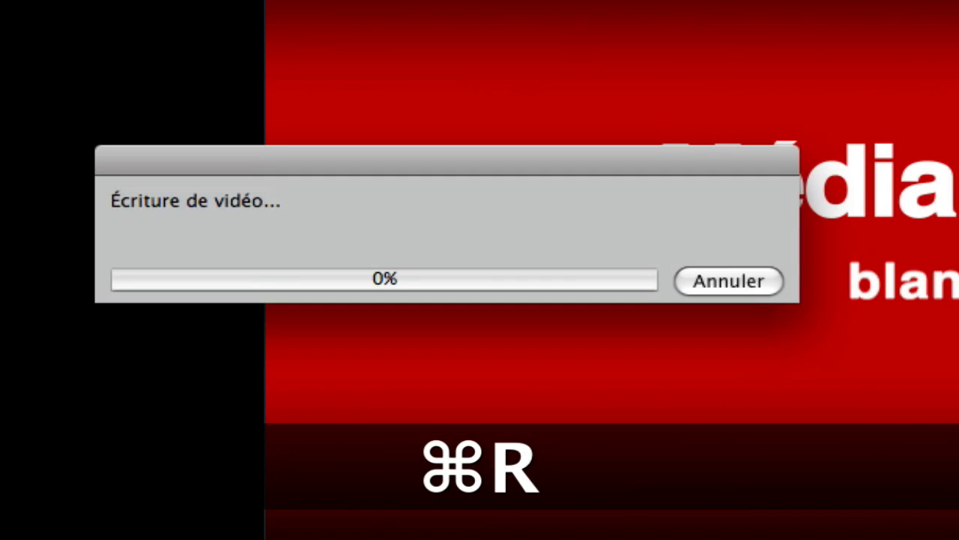